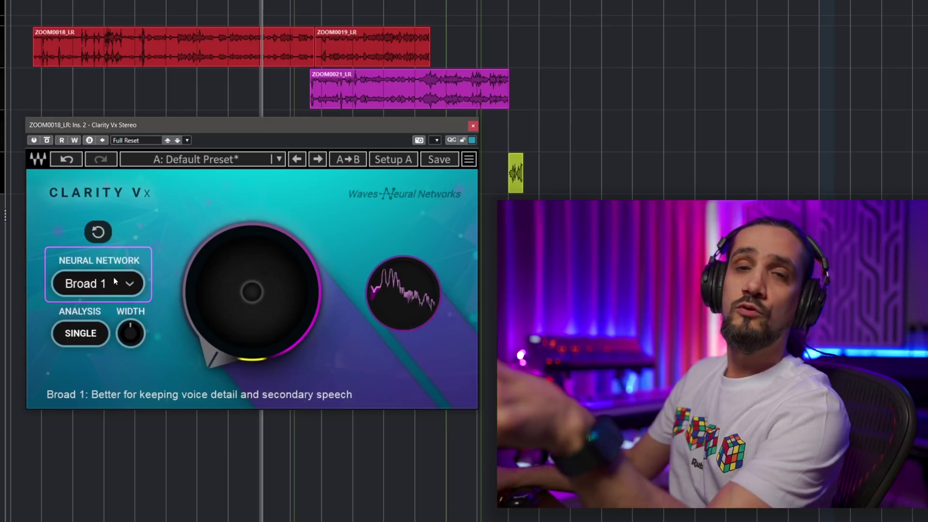
{"action": "scroll", "coordinate": [113, 278], "scroll_direction": "down", "scroll_amount": 1}
{"action": "scroll", "coordinate": [115, 280], "scroll_direction": "up", "scroll_amount": 1}
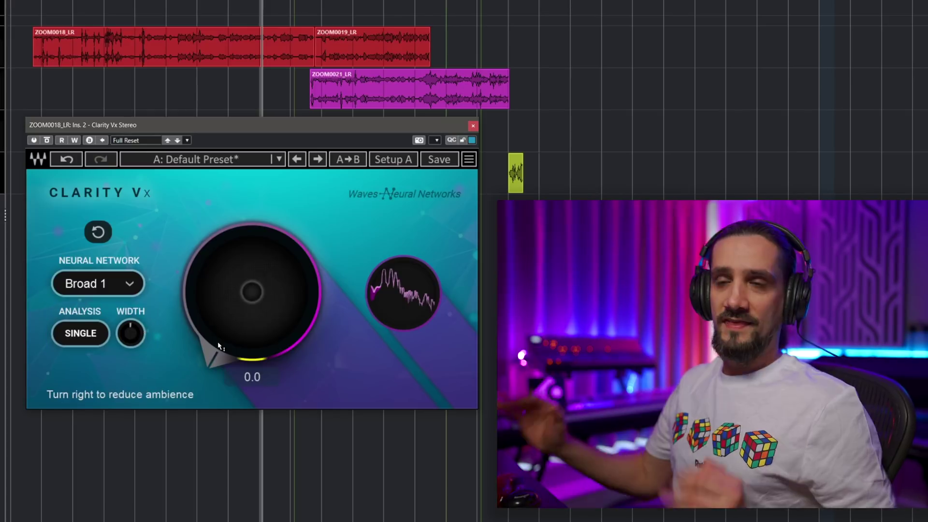
{"action": "mouse_move", "coordinate": [213, 352]}
{"action": "left_mouse_down"}
{"action": "mouse_move", "coordinate": [218, 346]}
{"action": "mouse_move", "coordinate": [213, 353]}
{"action": "left_mouse_up"}
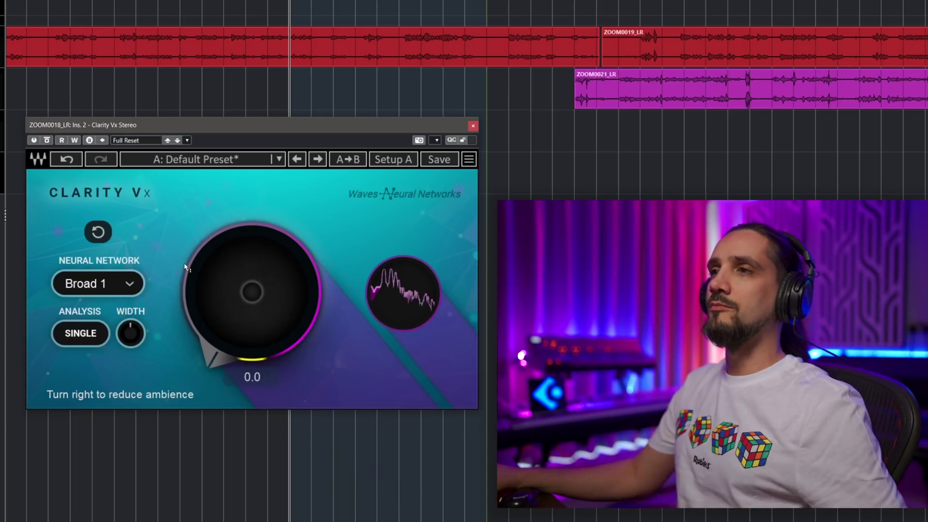
Scroll the Clarity knob on ZOOM0018_LR from 0.0 up to 100.0 during playback
{"action": "left_click", "coordinate": [212, 359]}
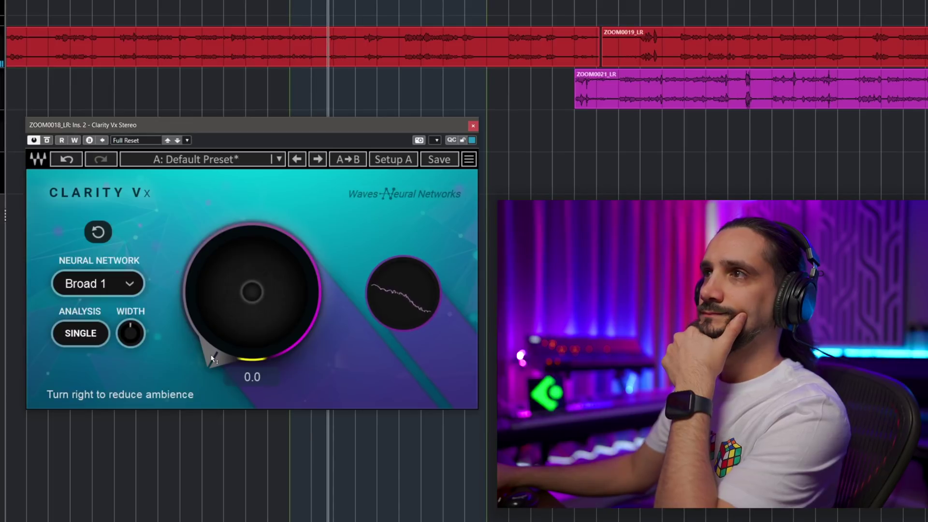
{"action": "scroll", "coordinate": [212, 359], "scroll_direction": "up", "scroll_amount": 10}
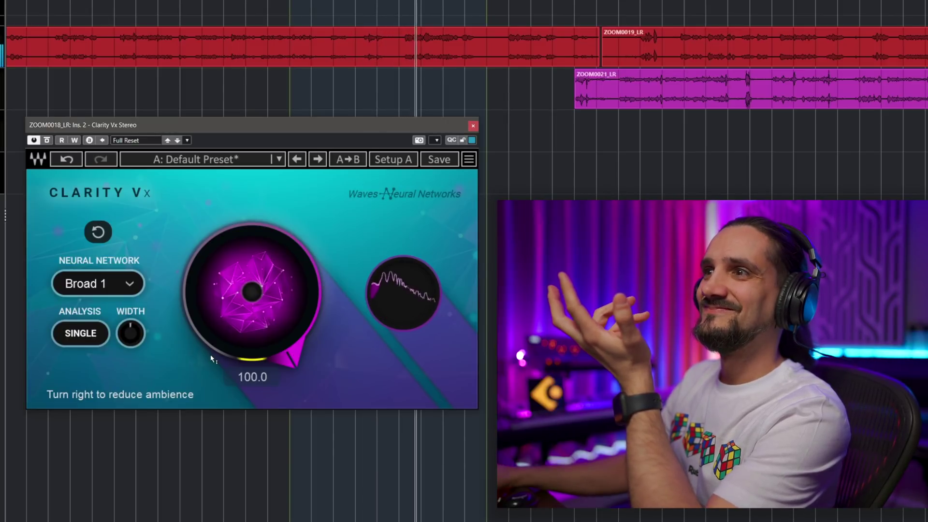
{"action": "scroll", "coordinate": [212, 306], "scroll_direction": "down", "scroll_amount": 10}
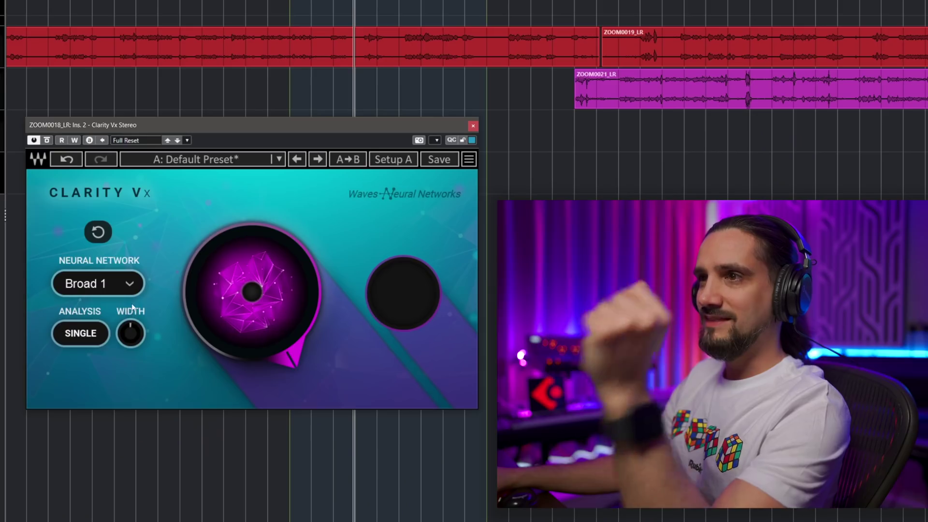
Switch analysis to Double and widen the output Width to 100.0, replaying the passage
{"action": "left_click", "coordinate": [85, 340]}
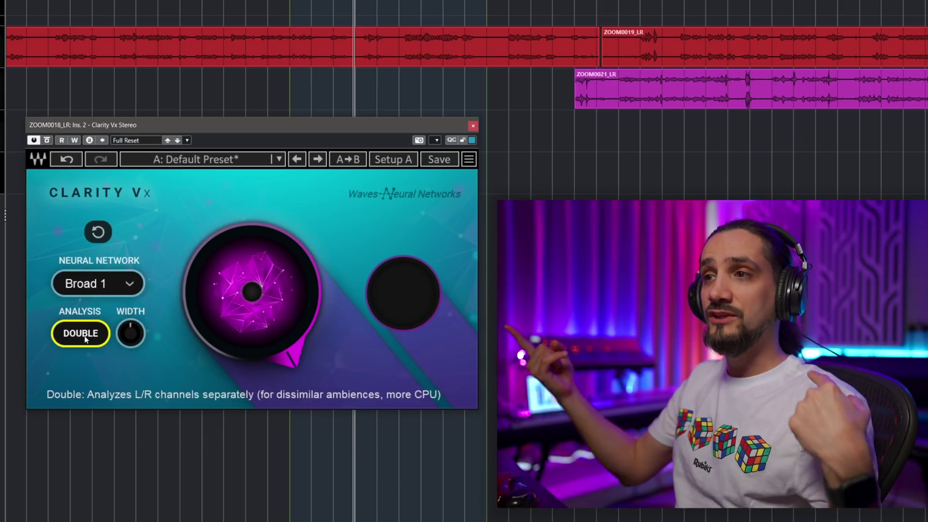
{"action": "left_click", "coordinate": [131, 333]}
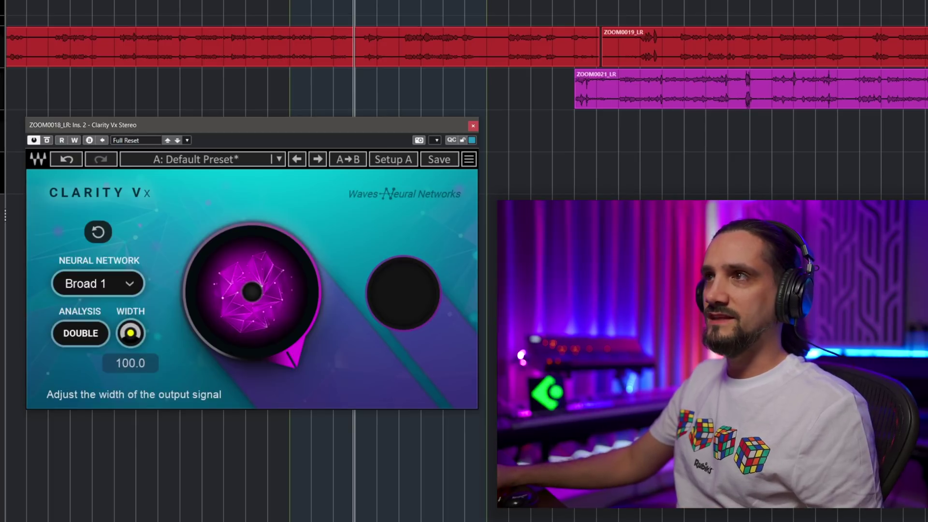
{"action": "left_click_drag", "start_coordinate": [131, 332], "coordinate": [131, 223]}
{"action": "key", "text": "space"}
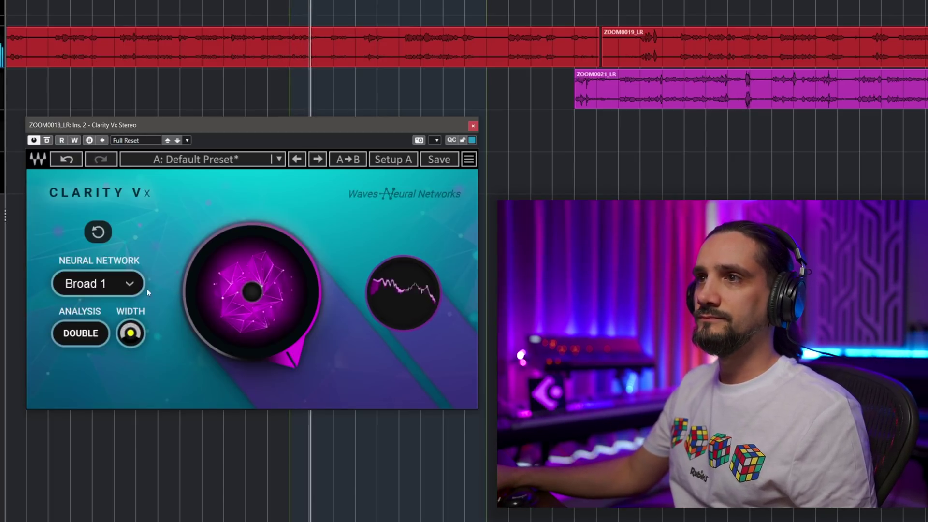
A/B the Clarity knob between 0 and 100, and Single versus Double analysis
{"action": "left_click_drag", "start_coordinate": [225, 244], "coordinate": [225, 348]}
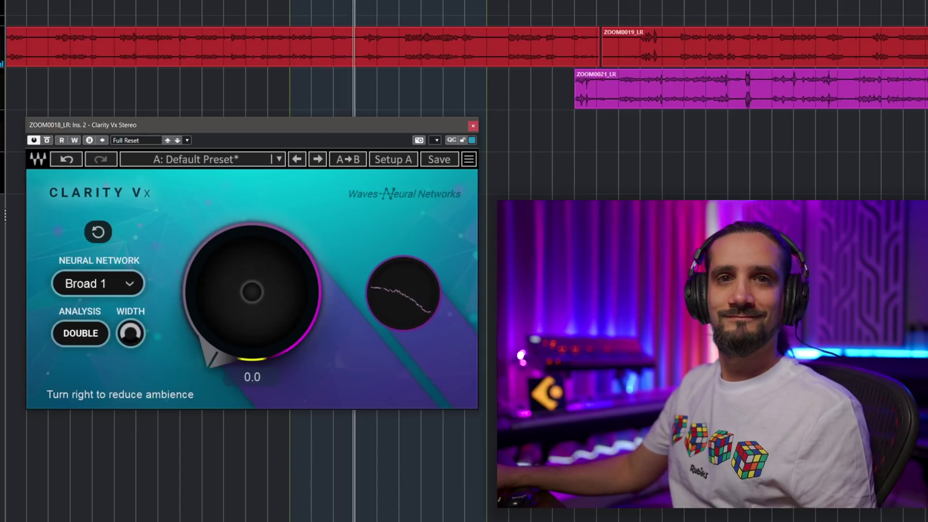
{"action": "left_click_drag", "start_coordinate": [225, 348], "coordinate": [225, 241]}
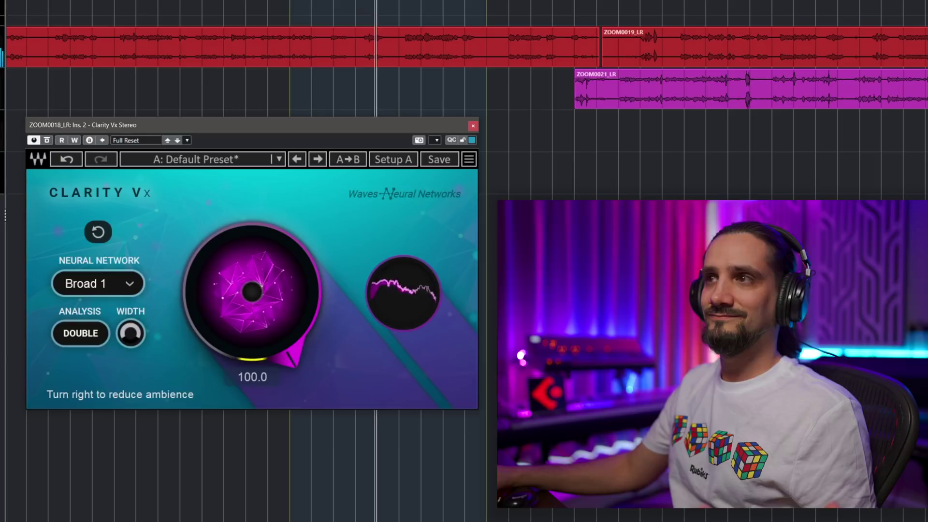
{"action": "left_click", "coordinate": [78, 333]}
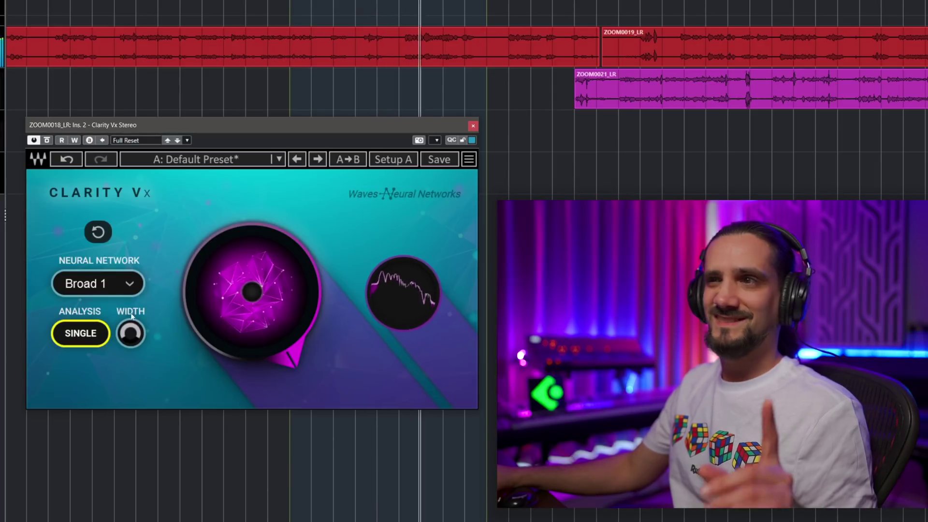
{"action": "left_click", "coordinate": [93, 336]}
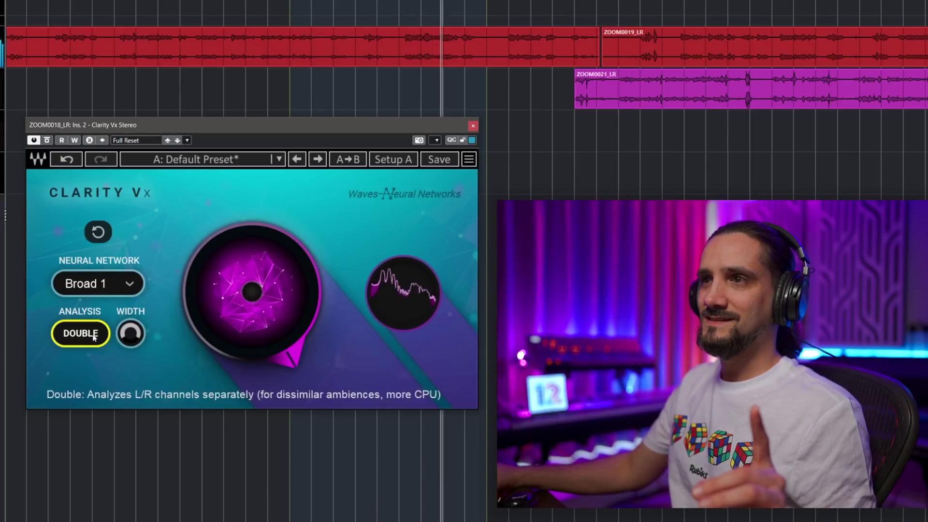
{"action": "left_click_drag", "start_coordinate": [209, 269], "coordinate": [209, 222]}
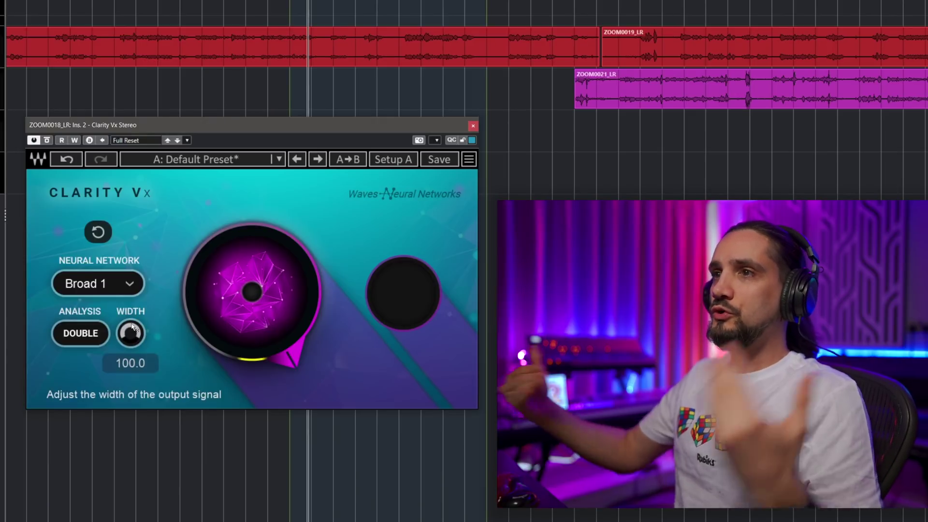
Turn the Clarity ambience reduction all the way down to 0.0
{"action": "mouse_move", "coordinate": [132, 328]}
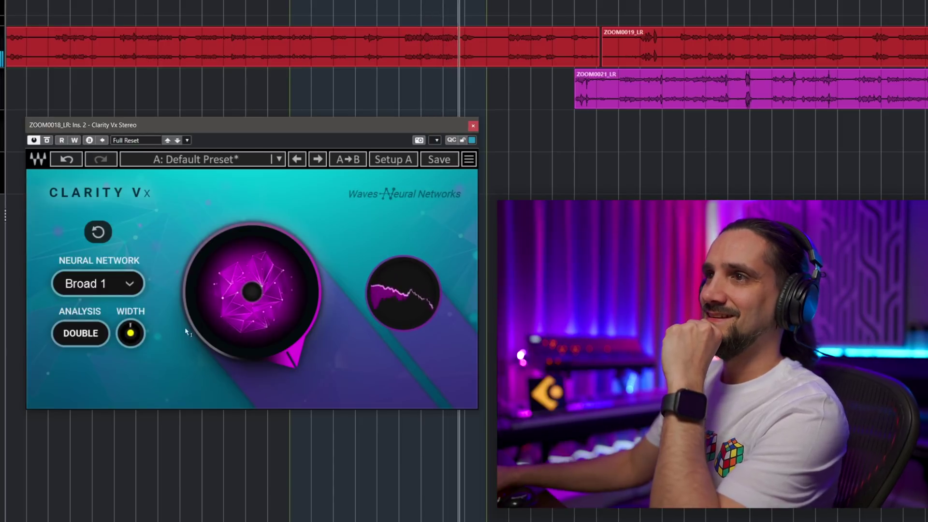
{"action": "left_click_drag", "start_coordinate": [252, 292], "coordinate": [251, 338]}
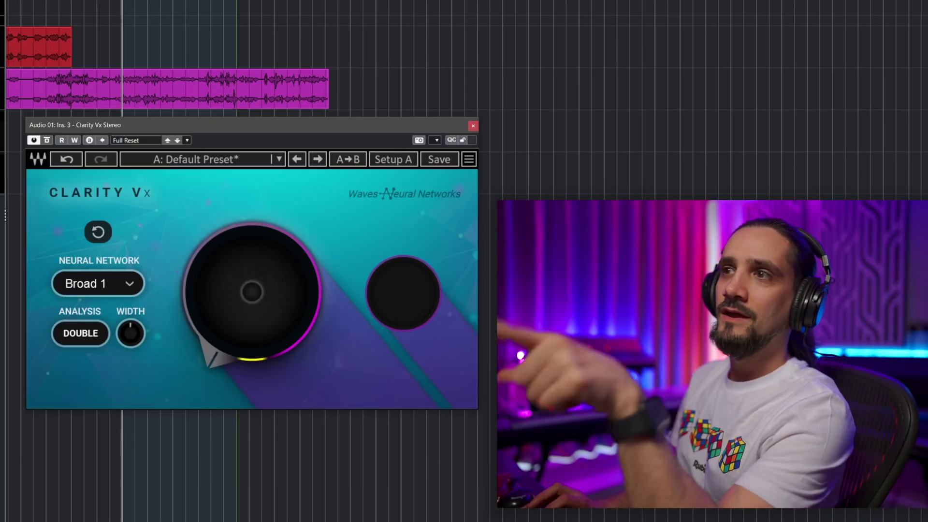
Play back the Audio 01 clip with no ambience reduction applied
{"action": "key", "text": "space"}
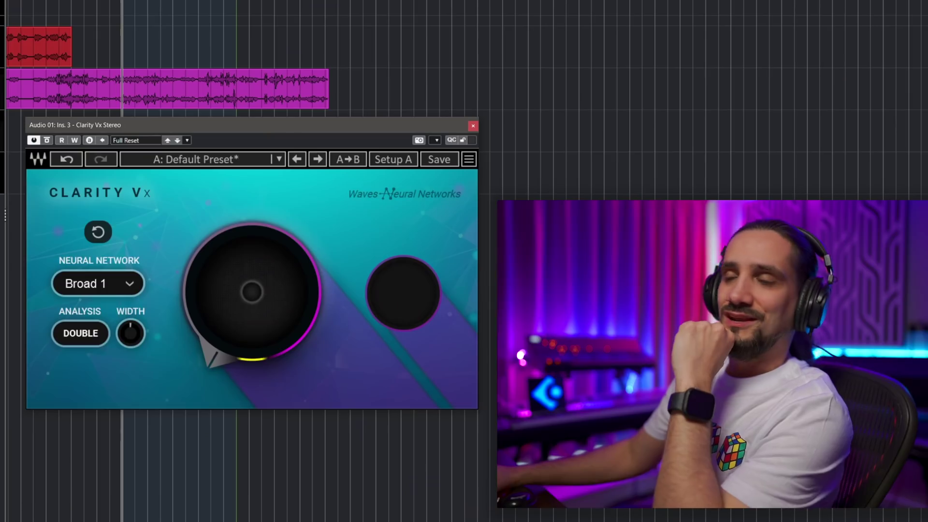
Start playing the dialogue clip with the Clarity knob at 0.0
{"action": "key", "text": "space"}
{"action": "mouse_move", "coordinate": [209, 356]}
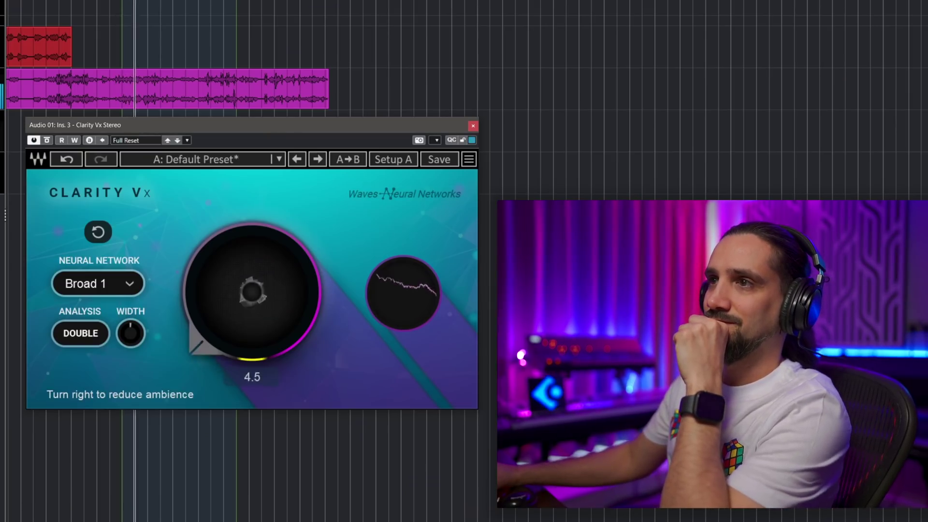
Raise the Clarity knob from 0.0 to 4.5 while the dialogue plays
{"action": "left_click_drag", "start_coordinate": [209, 356], "coordinate": [208, 329]}
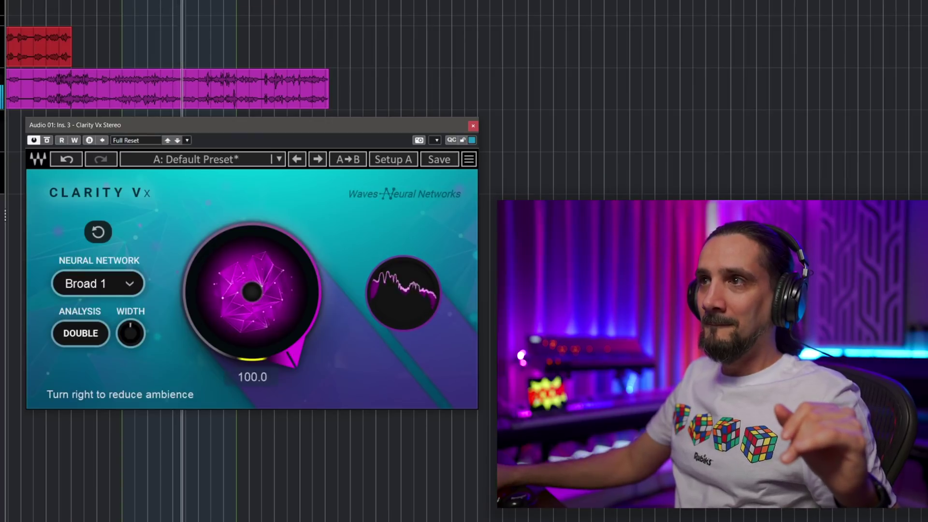
Drop the ambience reduction to zero, then raise it back to full 100.0
{"action": "left_click_drag", "start_coordinate": [239, 368], "coordinate": [239, 415]}
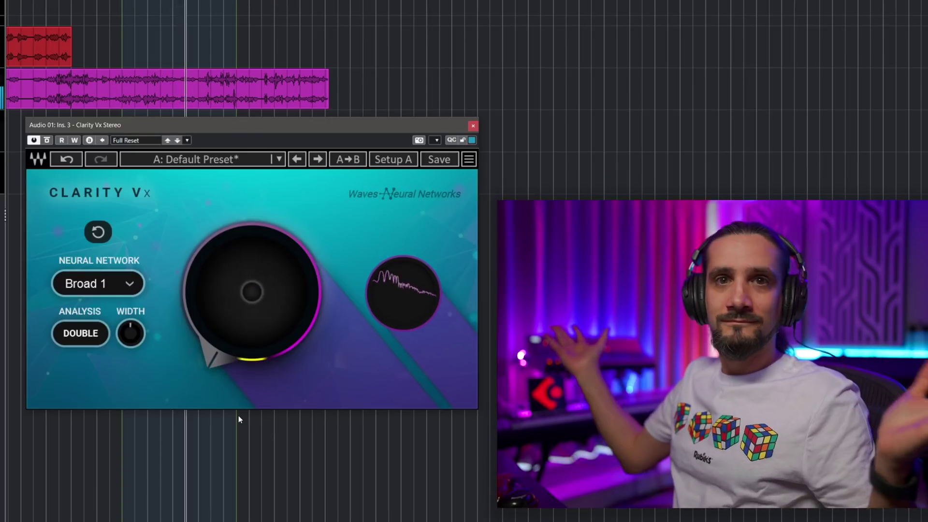
{"action": "left_click_drag", "start_coordinate": [226, 307], "coordinate": [222, 184]}
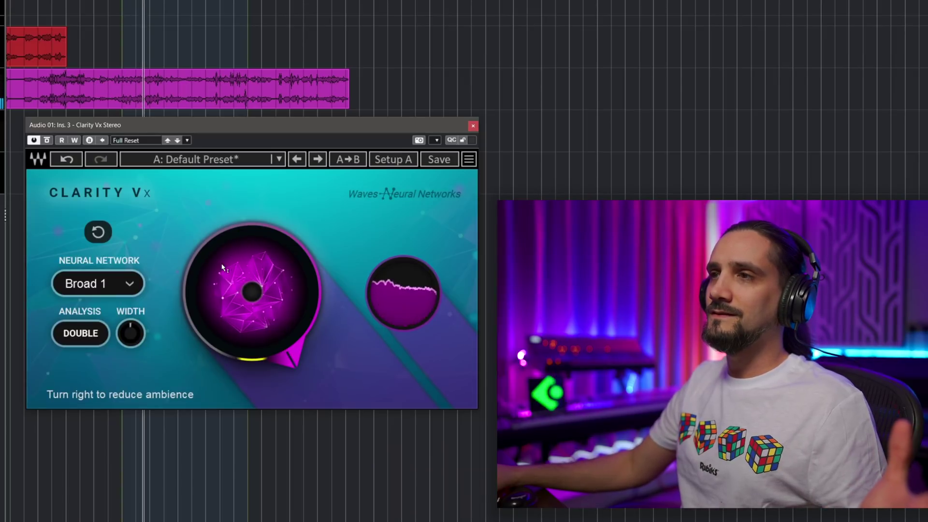
Compare reduction at 0.0, 76.0 and 100.0, then reset, replay and settle near 97.6
{"action": "mouse_move", "coordinate": [224, 266]}
{"action": "left_mouse_down"}
{"action": "mouse_move", "coordinate": [225, 338]}
{"action": "mouse_move", "coordinate": [225, 266]}
{"action": "left_mouse_up"}
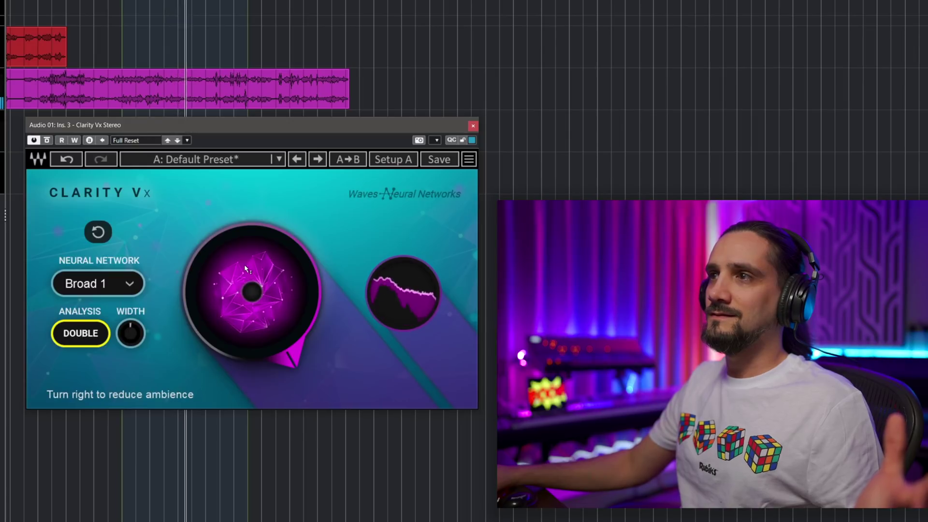
{"action": "mouse_move", "coordinate": [246, 268]}
{"action": "left_mouse_down"}
{"action": "mouse_move", "coordinate": [246, 286]}
{"action": "mouse_move", "coordinate": [246, 269]}
{"action": "left_mouse_up"}
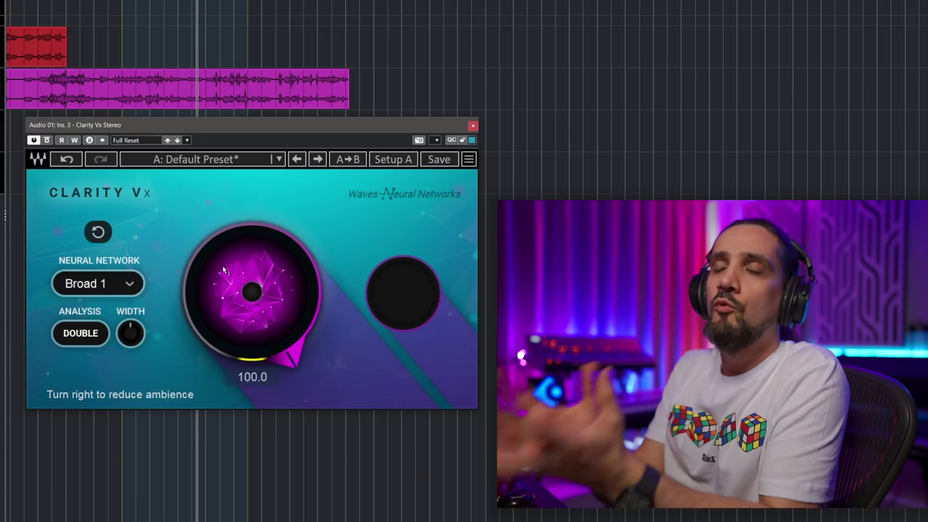
{"action": "left_click", "coordinate": [224, 270], "text": "alt"}
{"action": "key", "text": "space"}
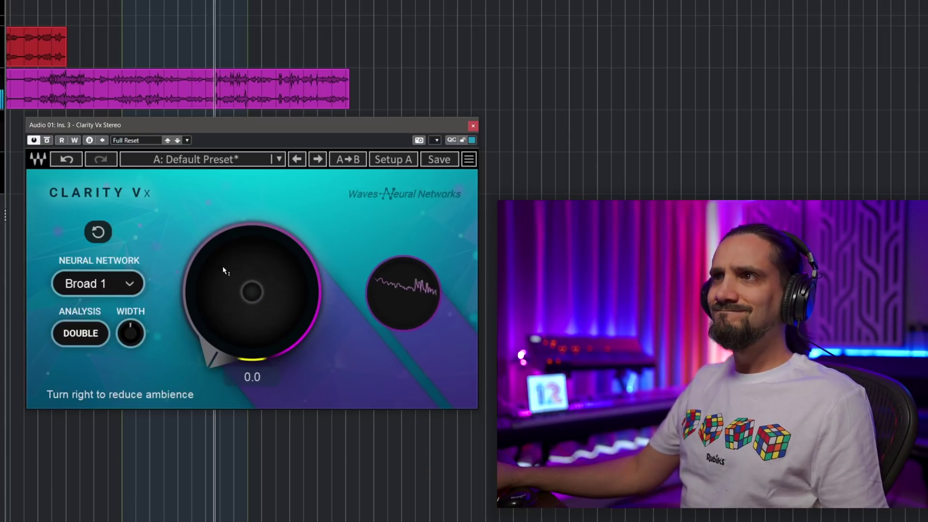
{"action": "left_click_drag", "start_coordinate": [224, 270], "coordinate": [224, 222]}
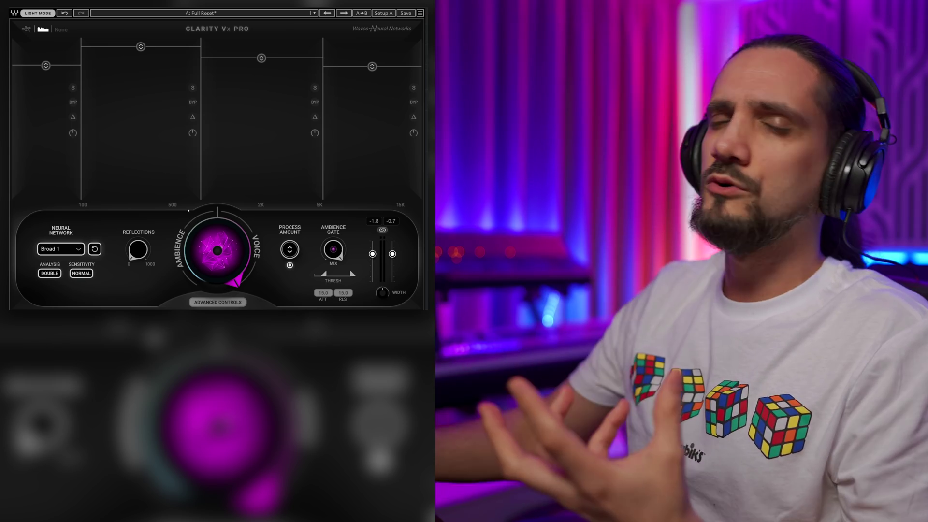
Return the Ambience/Voice knob to its centre position at -0.4
{"action": "mouse_move", "coordinate": [193, 218]}
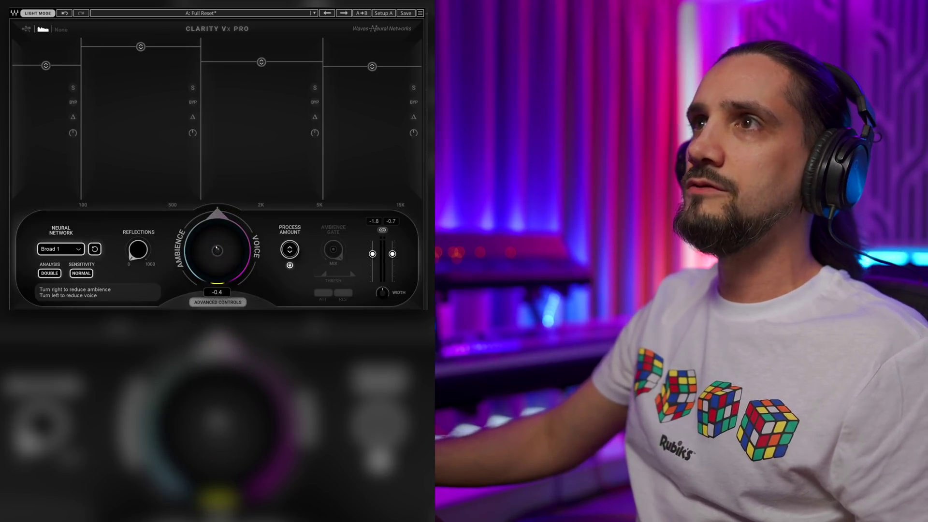
Play the dialogue and sweep the Ambience/Voice knob from 100.0 to -100.0
{"action": "key", "text": "space"}
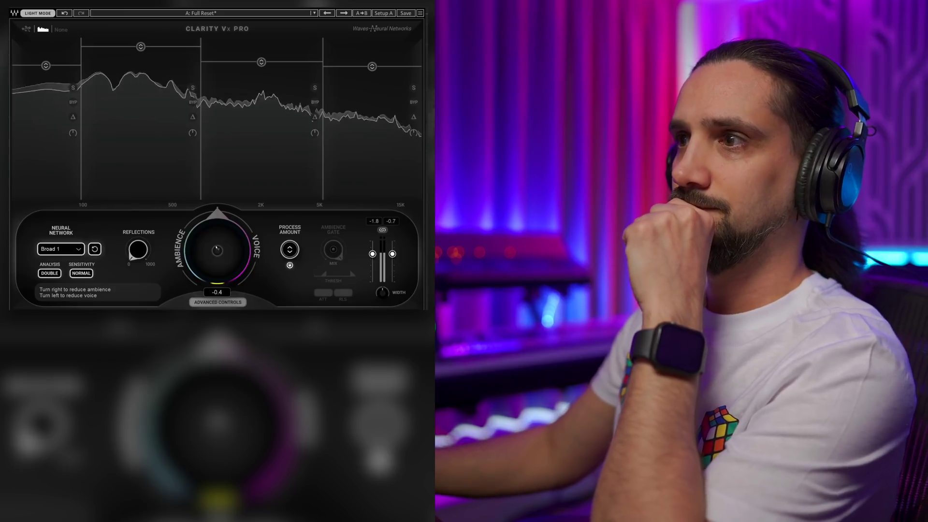
{"action": "left_click_drag", "start_coordinate": [217, 250], "coordinate": [217, 201]}
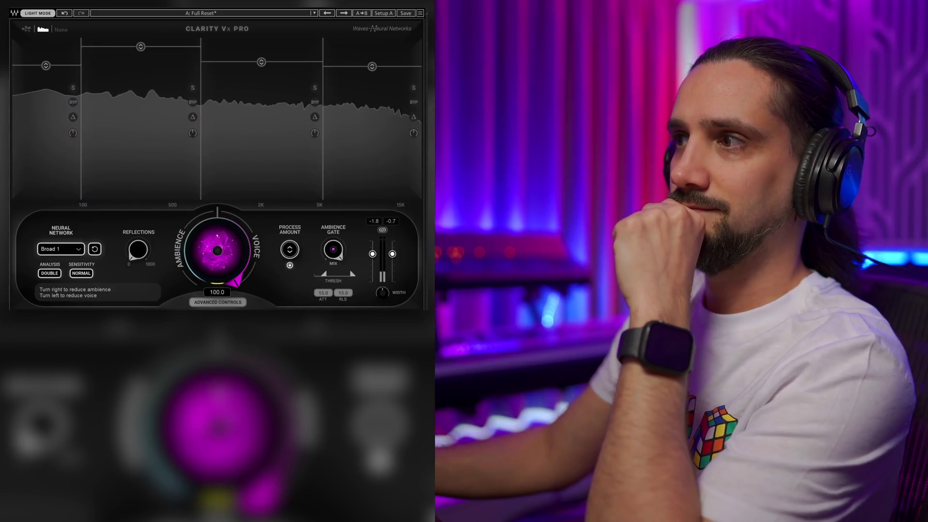
{"action": "left_click_drag", "start_coordinate": [218, 236], "coordinate": [217, 333]}
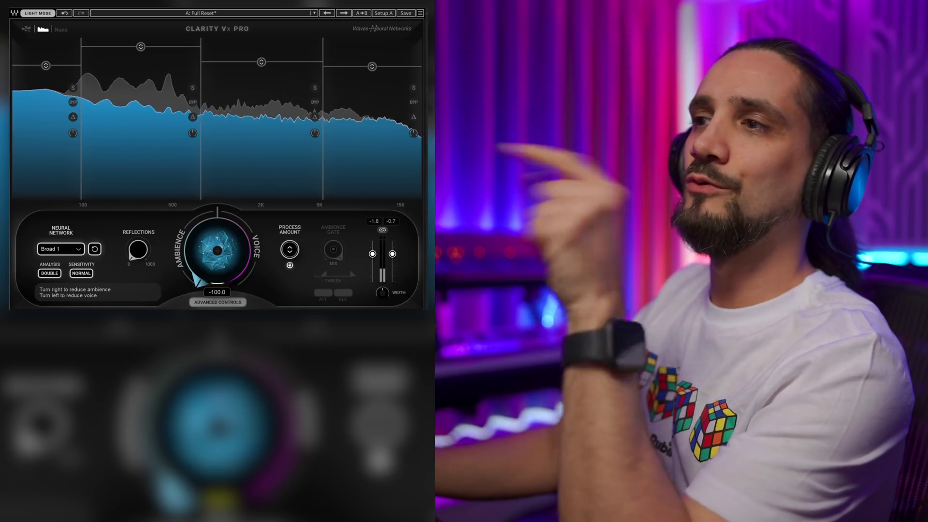
Raise Band 2's and lower Band 3's process amounts, leaving Bands 2–4 at 89.6, 94.8, 83.8%
{"action": "mouse_move", "coordinate": [141, 47]}
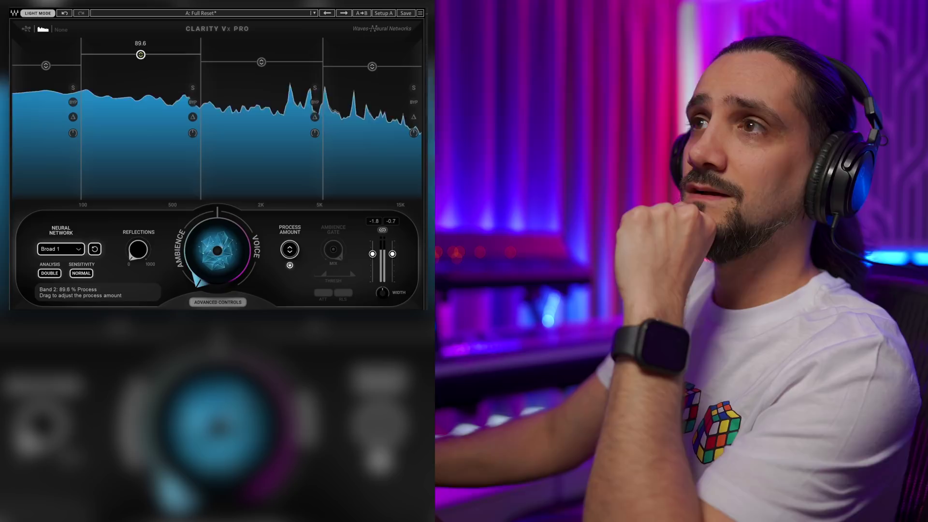
{"action": "left_click_drag", "start_coordinate": [141, 55], "coordinate": [141, 47]}
{"action": "mouse_move", "coordinate": [261, 62]}
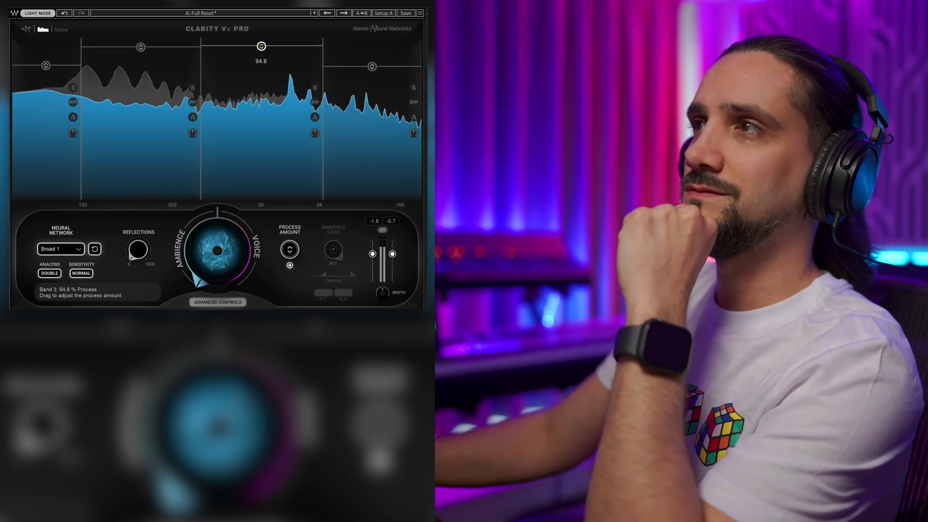
{"action": "left_click_drag", "start_coordinate": [261, 53], "coordinate": [261, 57]}
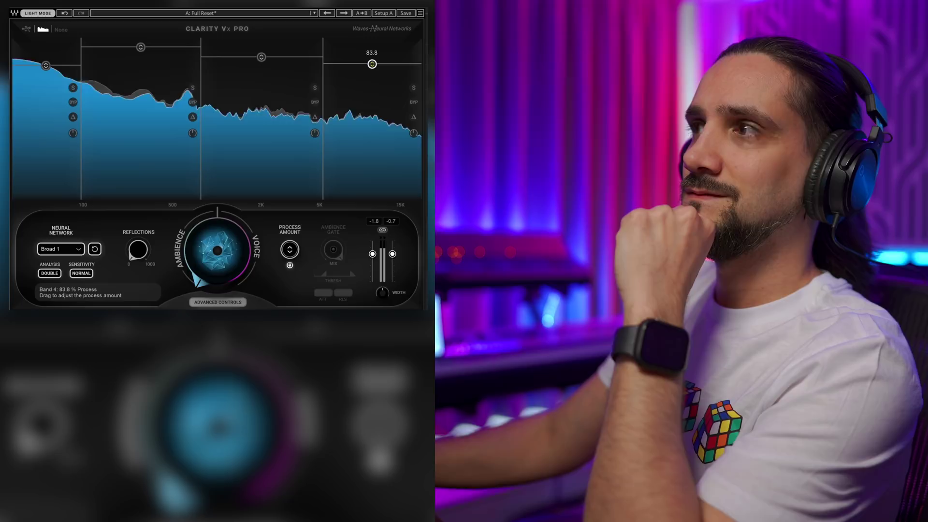